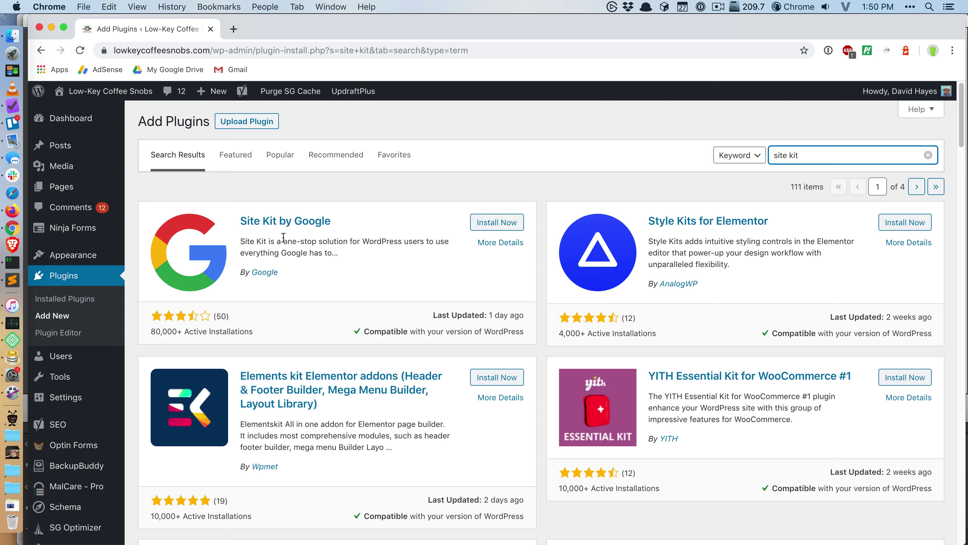
# Step: Install and activate the Site Kit by Google plugin and start its setup
pyautogui.click(496, 222)
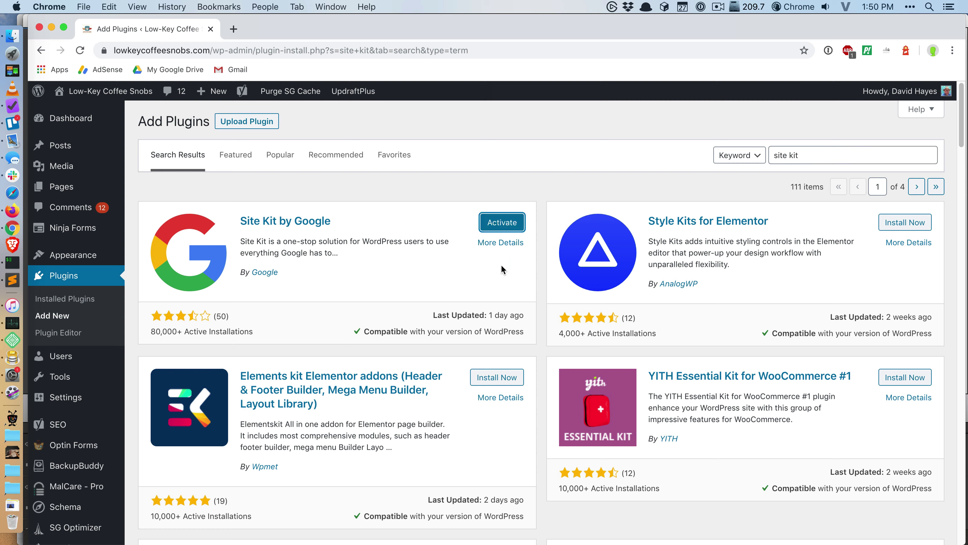
pyautogui.click(514, 229)
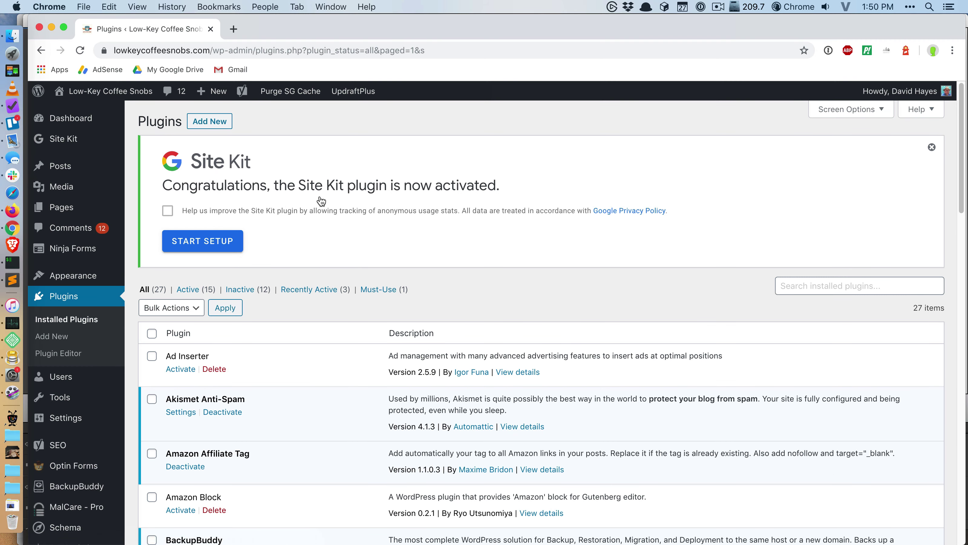
pyautogui.click(201, 241)
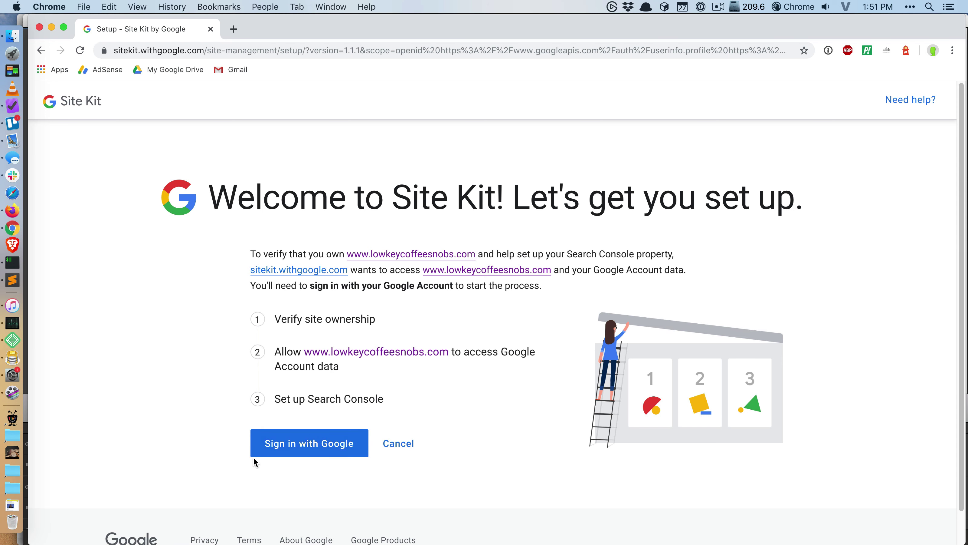
# Step: Sign in with the site owner's Google account, granting both Site Kit permissions and the site's access to Google Account data, and go to the dashboard
pyautogui.click(290, 445)
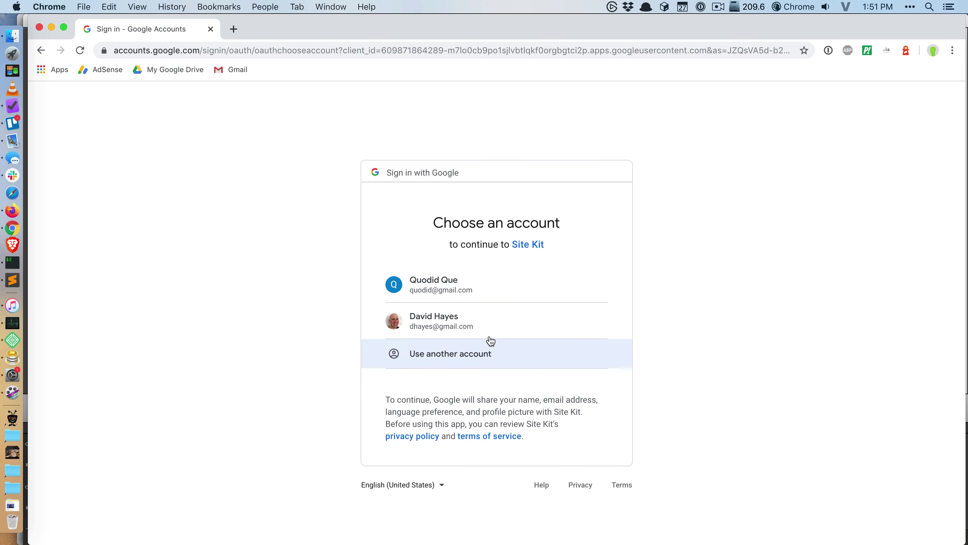
pyautogui.click(526, 325)
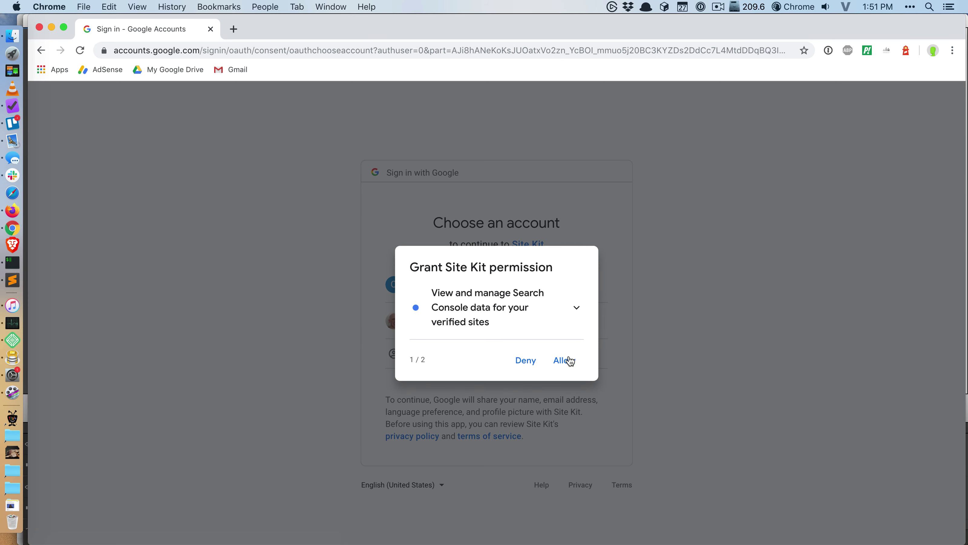
pyautogui.click(564, 360)
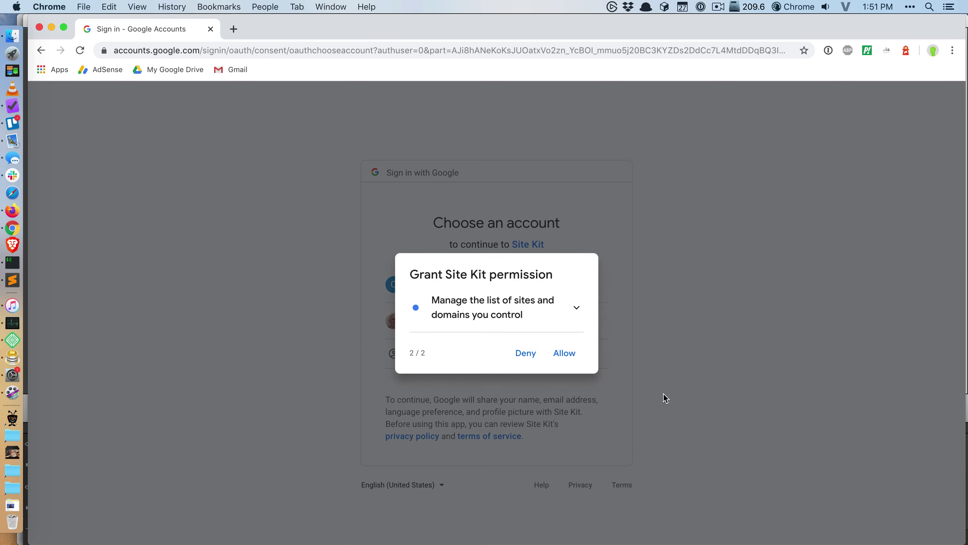
pyautogui.click(567, 355)
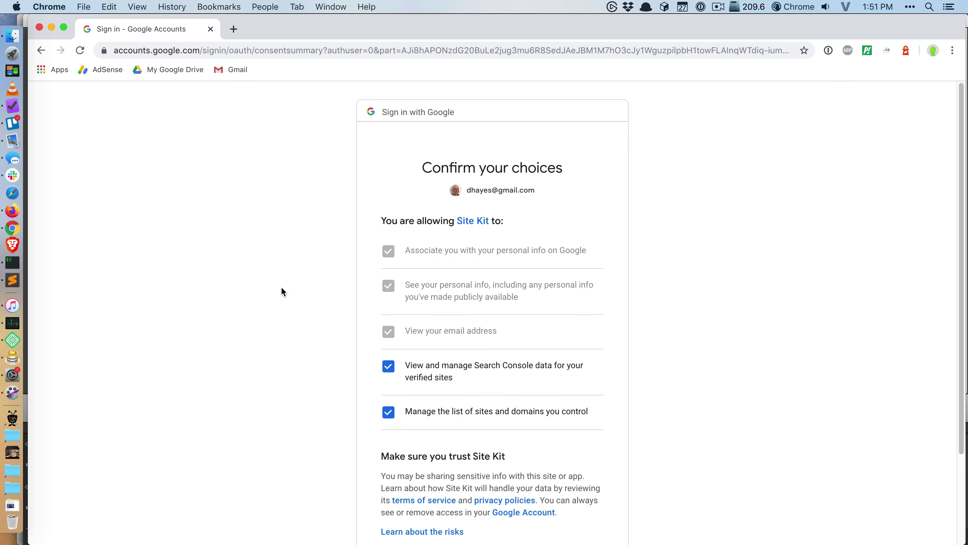
pyautogui.scroll(-3, 557, 397)
pyautogui.click(586, 460)
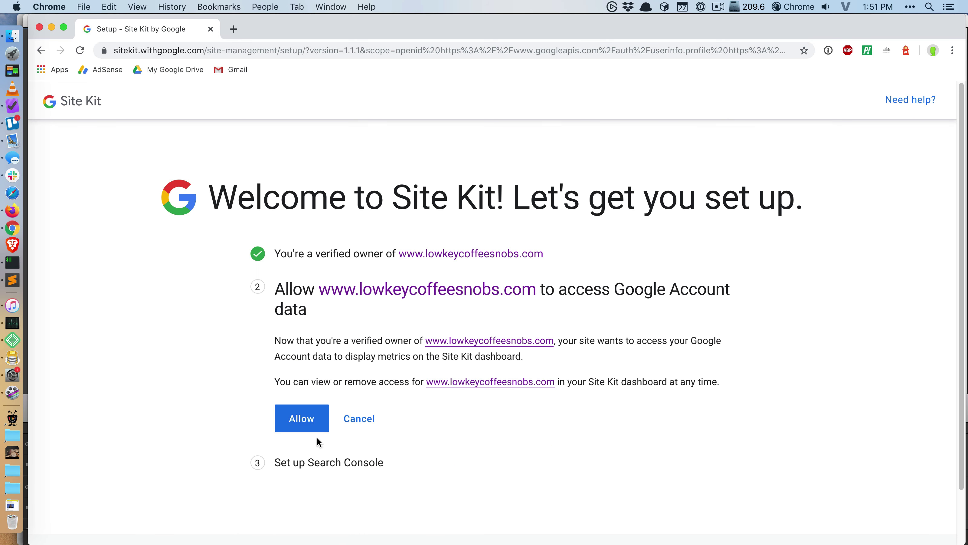
pyautogui.click(317, 430)
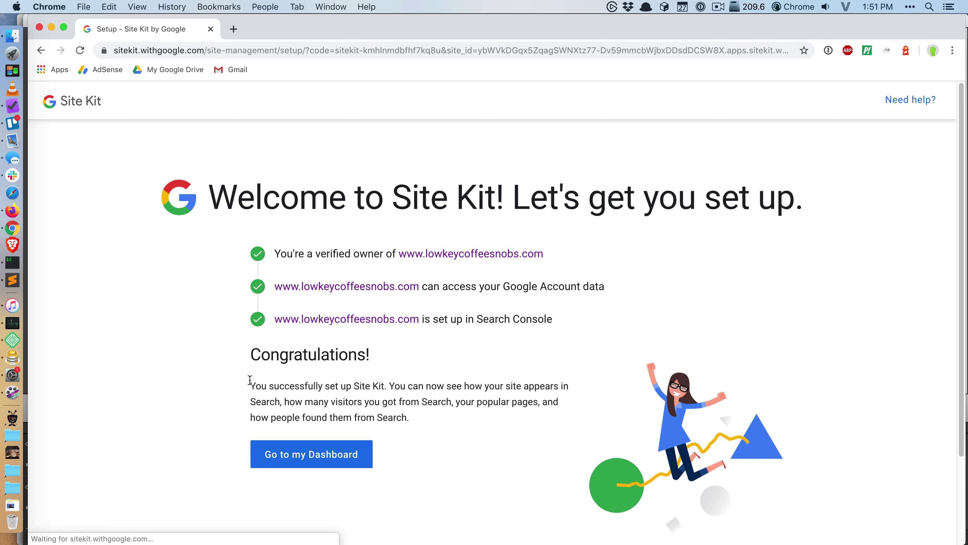
pyautogui.click(343, 453)
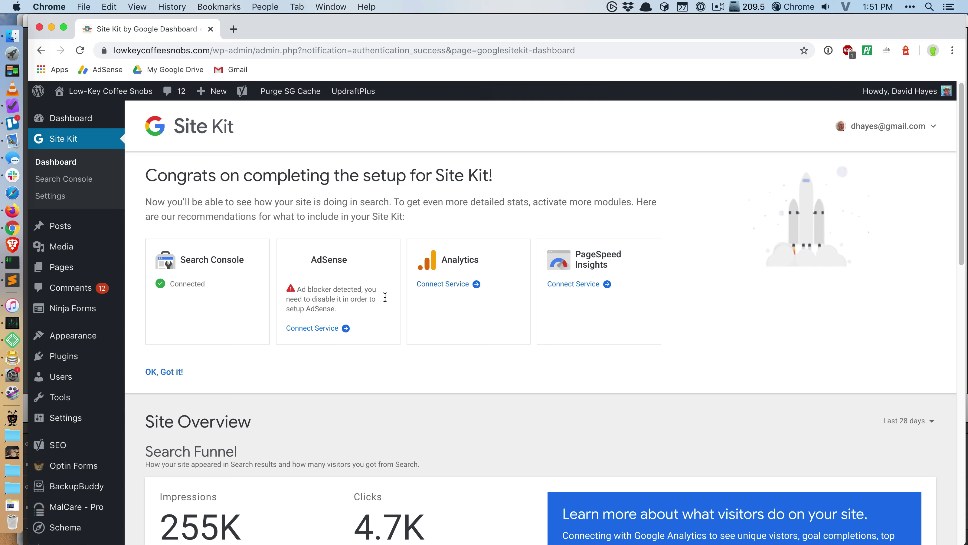
# Step: Review the Search Funnel figures and top search queries on the Site Kit dashboard
pyautogui.moveTo(61, 267)
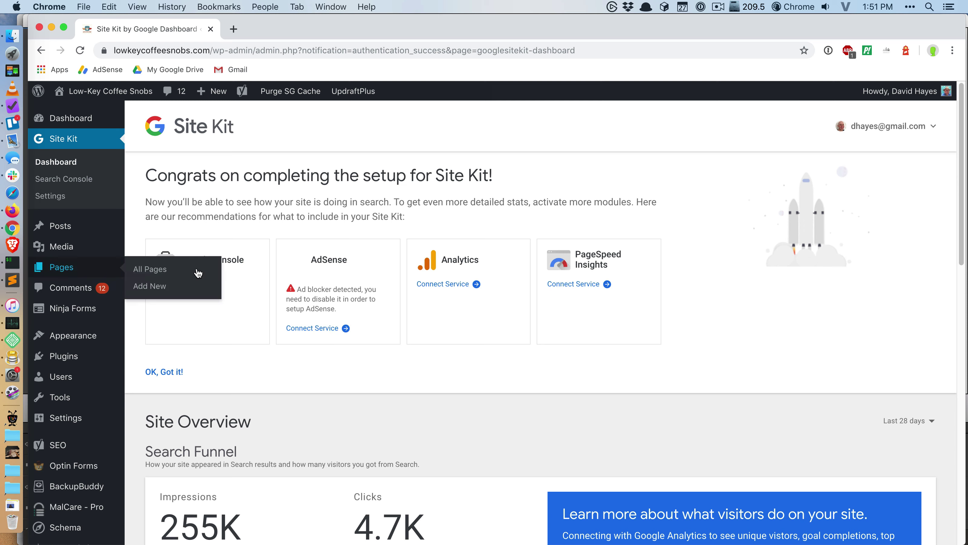
pyautogui.scroll(-5, 261, 288)
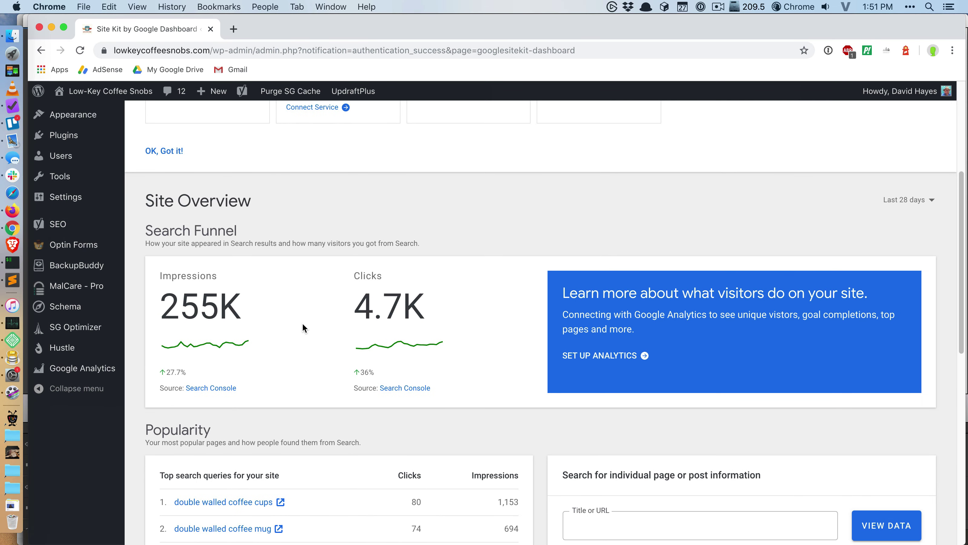
pyautogui.scroll(-2, 302, 322)
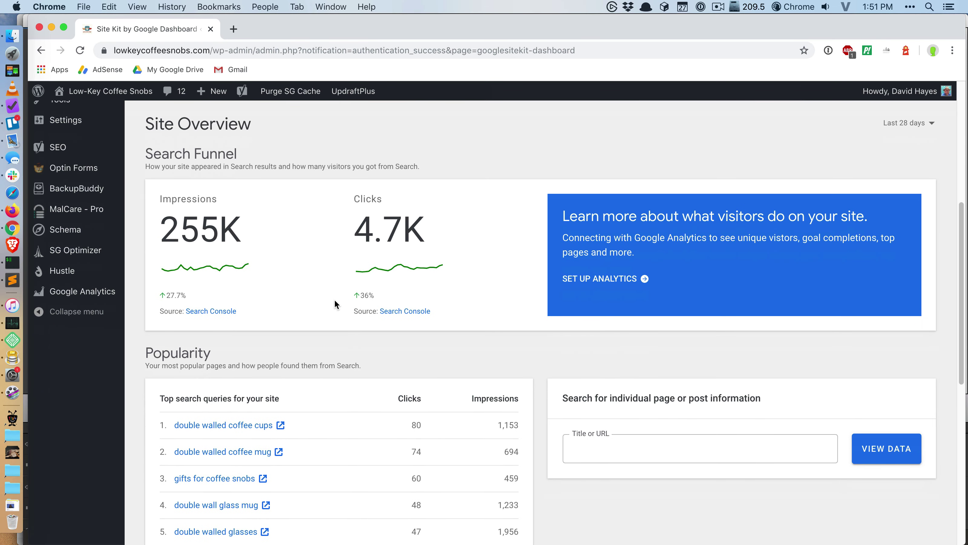
pyautogui.scroll(-2, 334, 301)
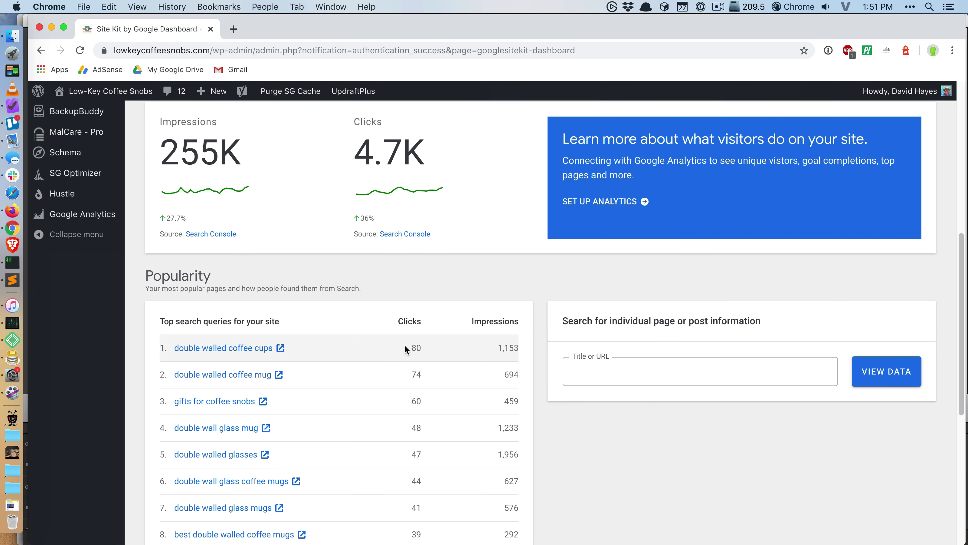
pyautogui.scroll(-2, 404, 344)
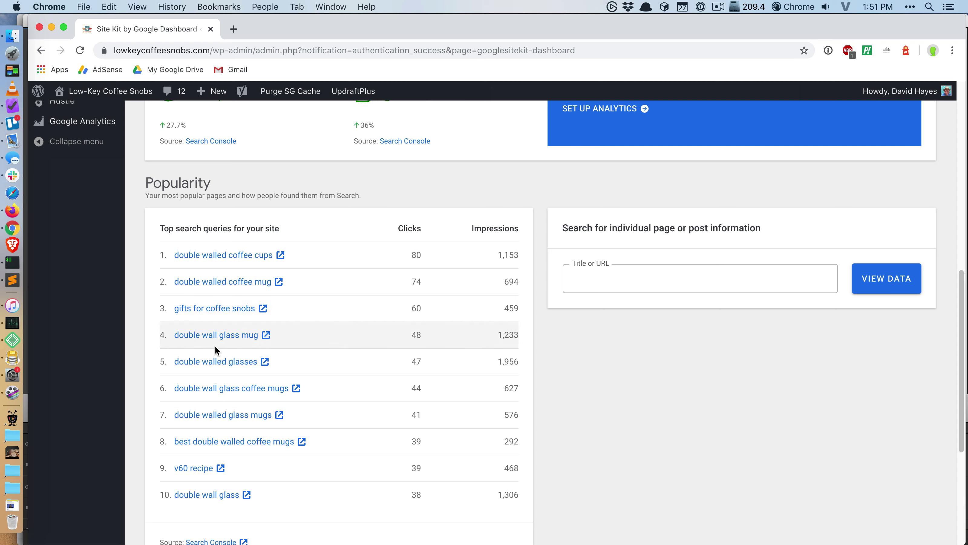
pyautogui.scroll(5, 443, 346)
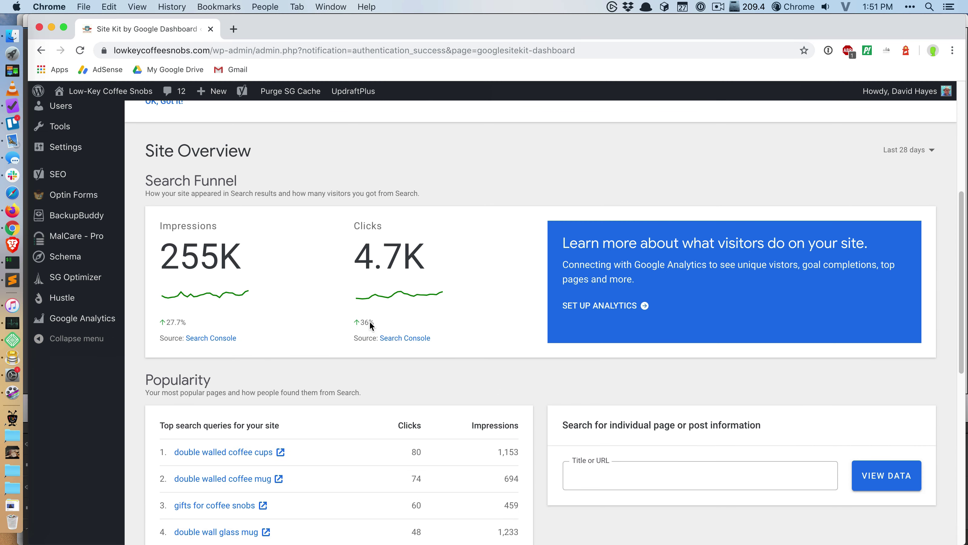
pyautogui.scroll(6, 409, 296)
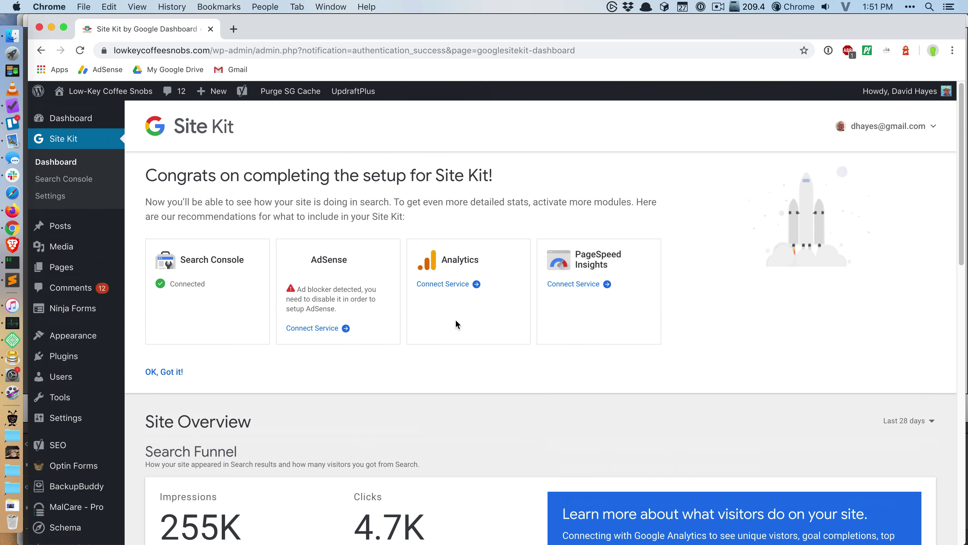
# Step: Connect the Analytics service with the same Google account, allowing all four requested permissions, and configure it with the LKCS Traffic Data view
pyautogui.click(456, 290)
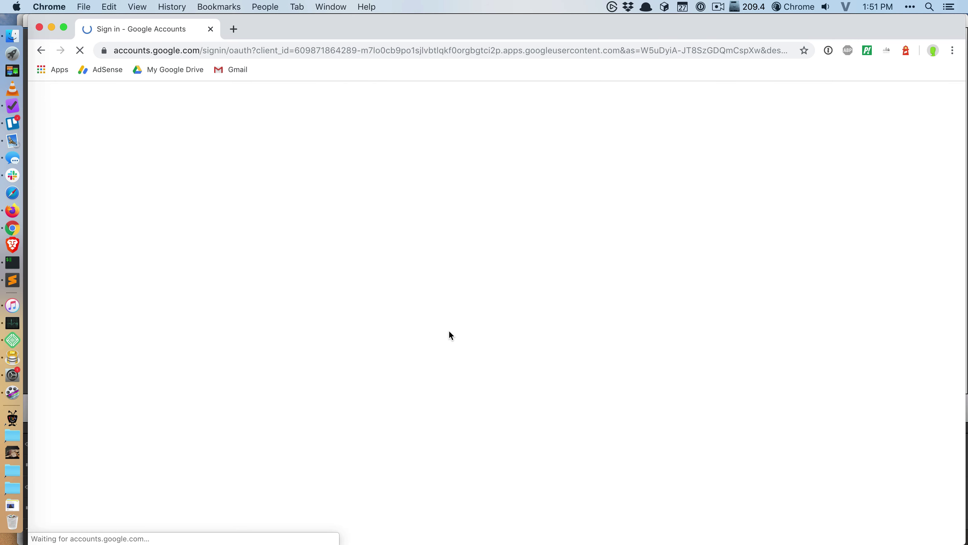
pyautogui.click(475, 330)
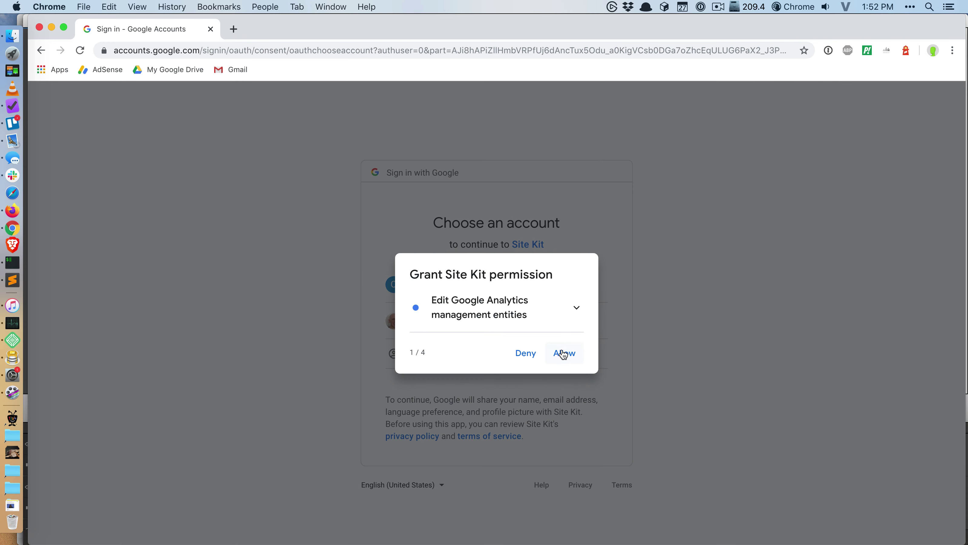
pyautogui.click(563, 354)
pyautogui.click(564, 364)
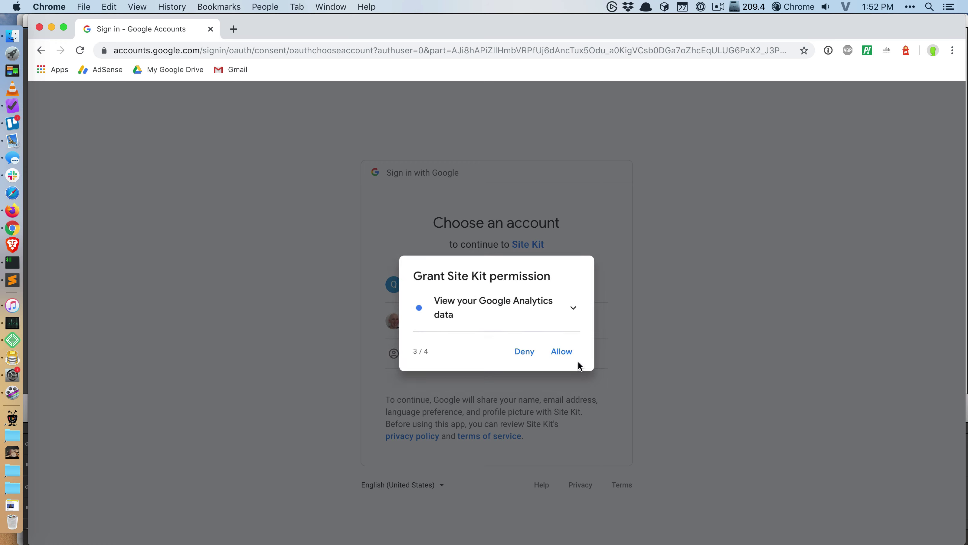
pyautogui.click(573, 358)
pyautogui.click(580, 360)
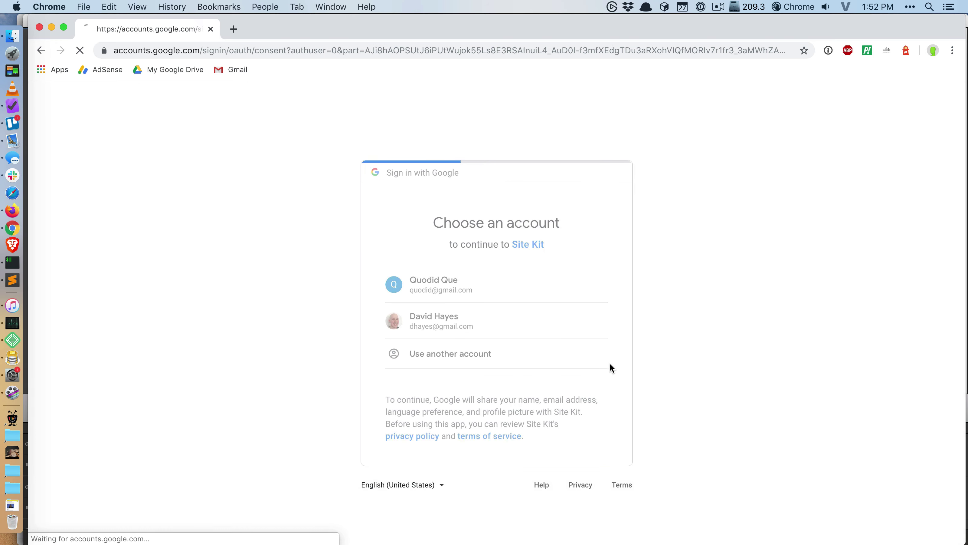
pyautogui.scroll(-5, 471, 368)
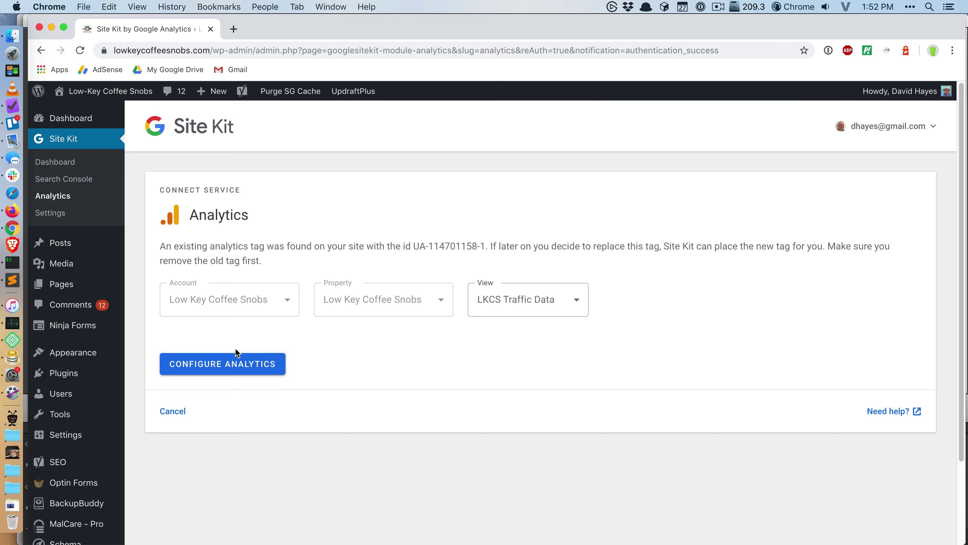
pyautogui.click(236, 360)
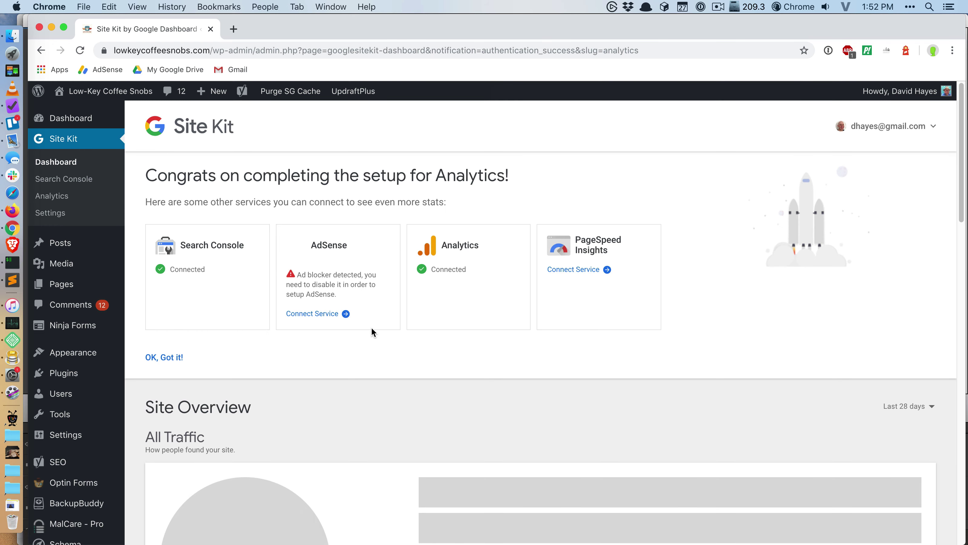
# Step: Review the dashboard's All Traffic, Search Funnel and Popularity sections, including the most popular content
pyautogui.scroll(-3, 446, 338)
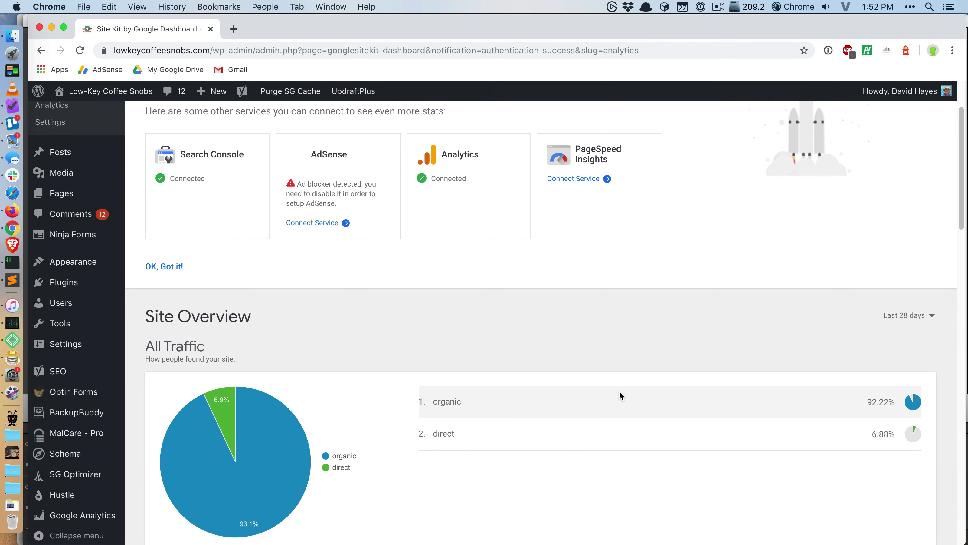
pyautogui.scroll(-6, 609, 393)
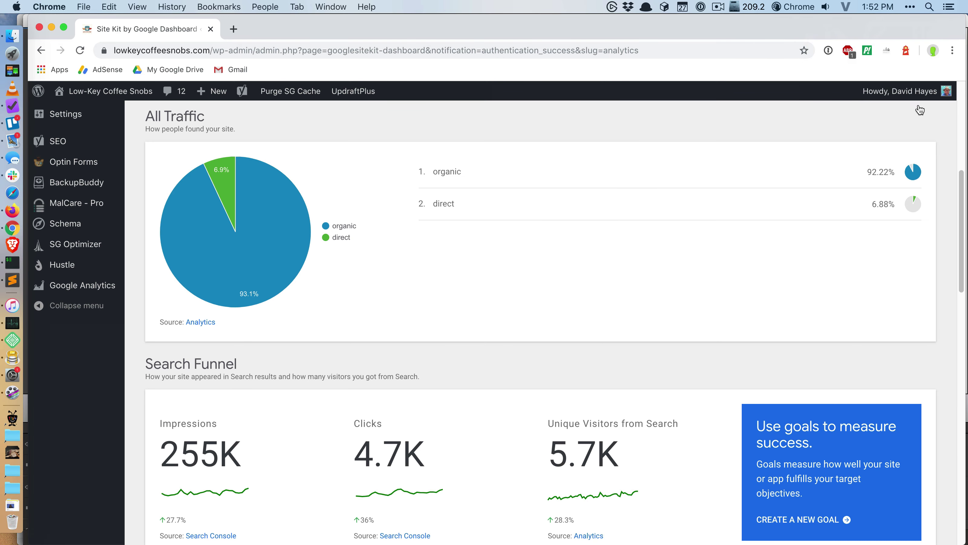
pyautogui.scroll(-6, 390, 323)
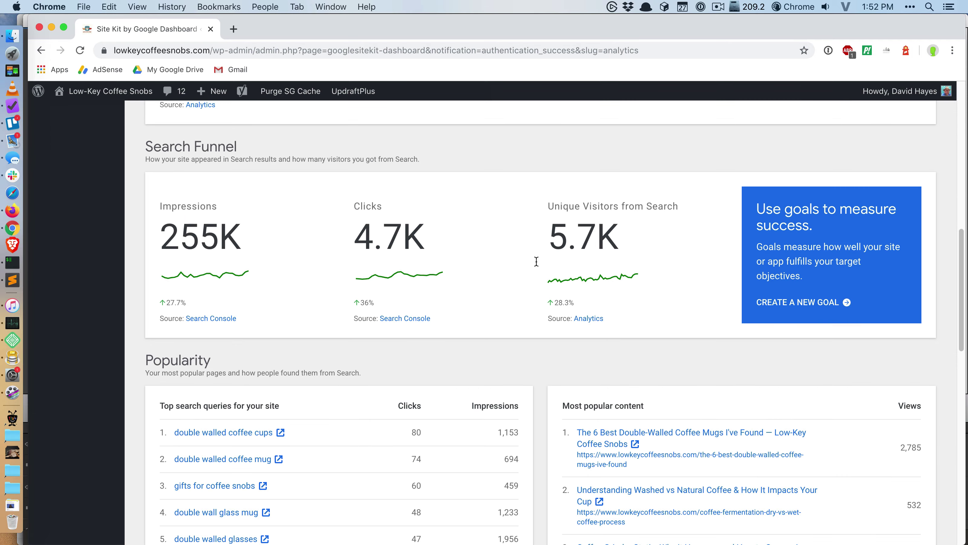
pyautogui.scroll(-11, 537, 261)
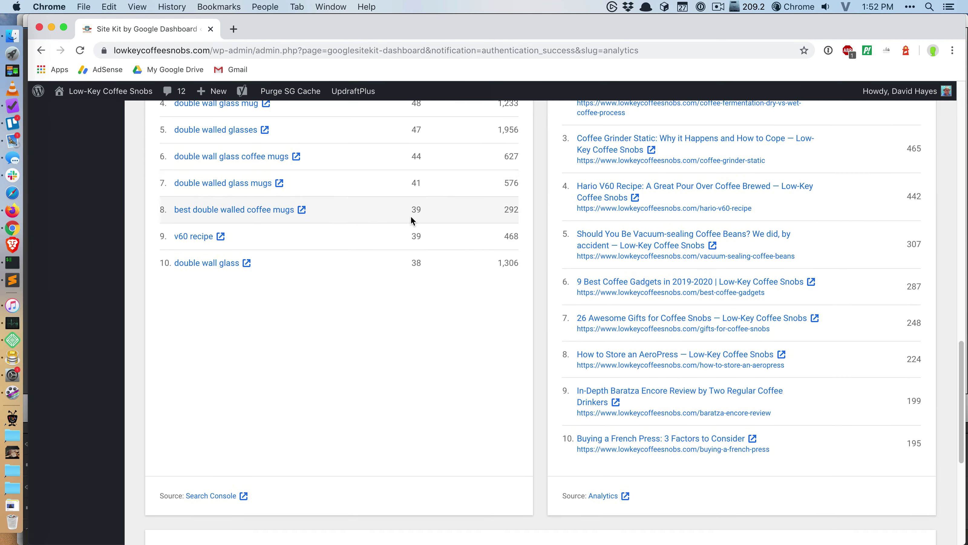
pyautogui.scroll(-8, 410, 215)
pyautogui.scroll(20, 362, 185)
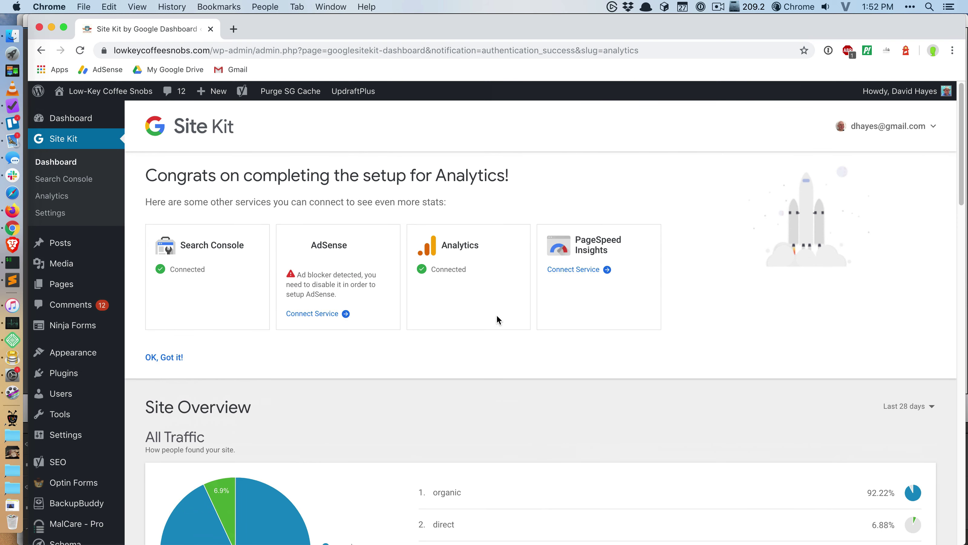
# Step: Connect the PageSpeed Insights service, check the home page's Speed section, and dismiss the setup notice
pyautogui.click(570, 271)
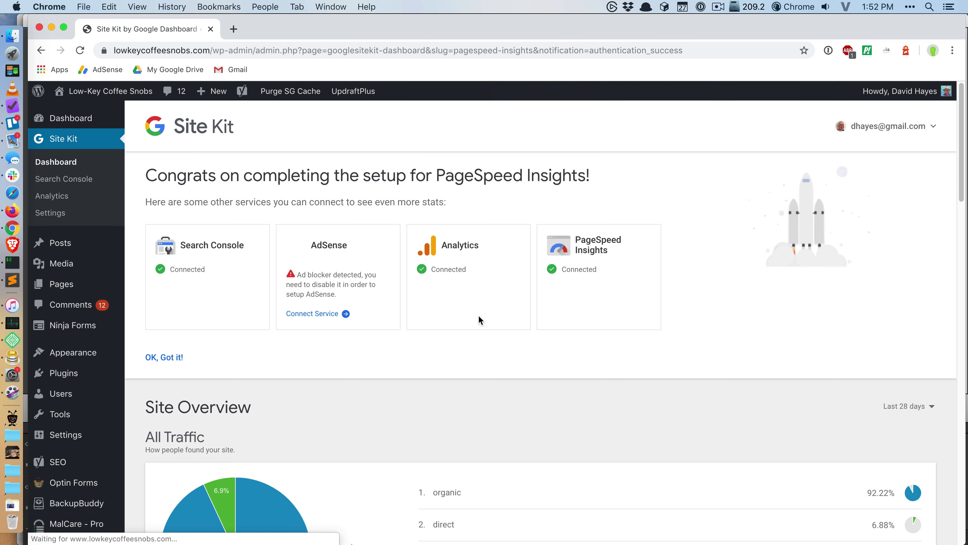
pyautogui.scroll(-20, 570, 365)
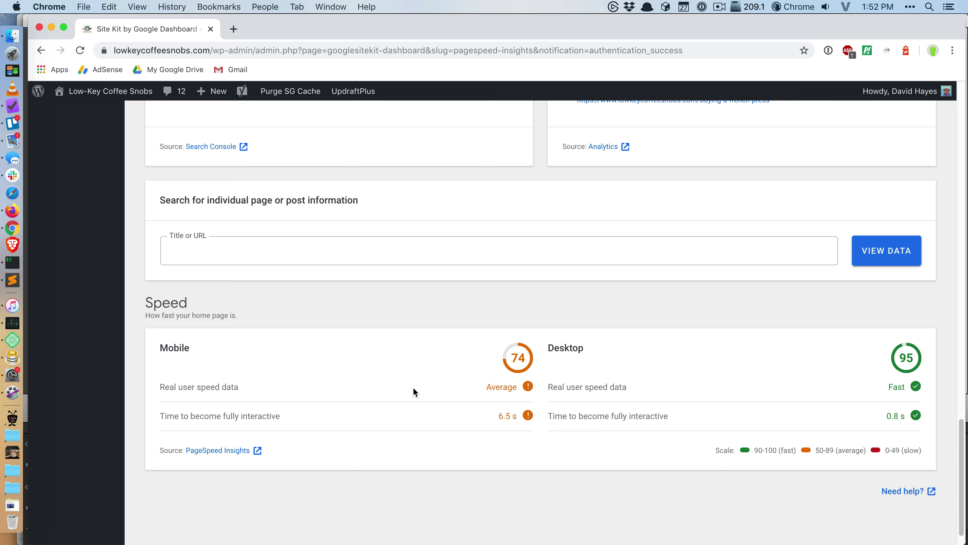
pyautogui.scroll(20, 413, 387)
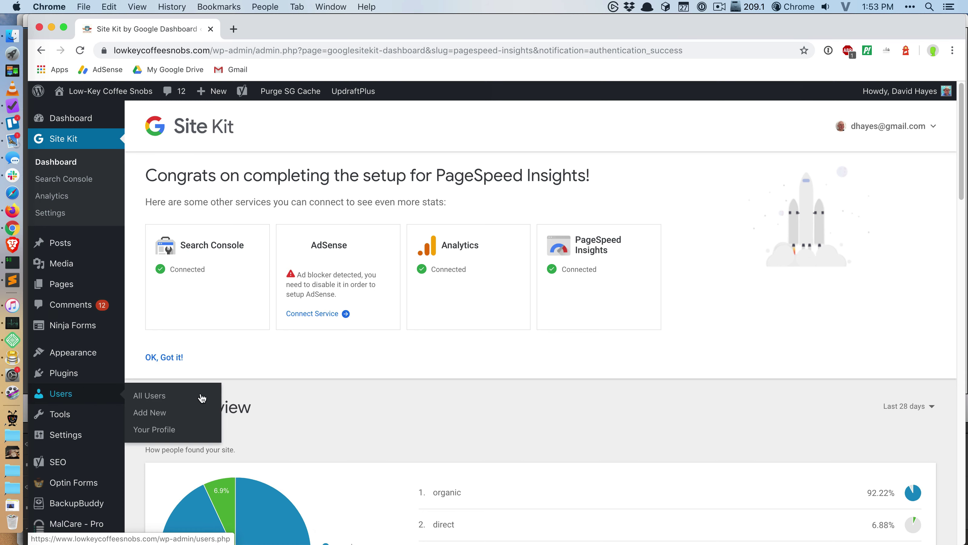
pyautogui.click(152, 353)
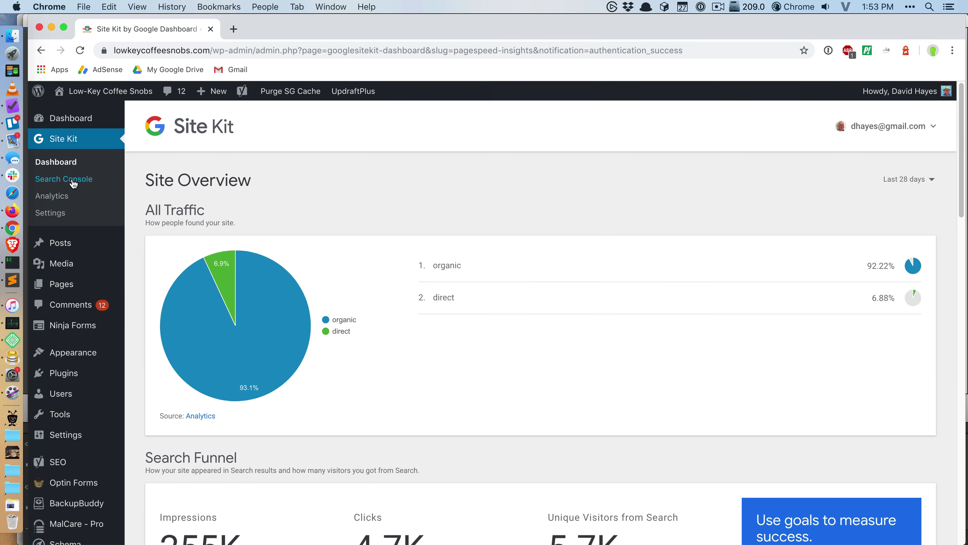
# Step: Examine the Search Console report's clicks and impressions chart and its top search queries over the last 28 days
pyautogui.click(64, 178)
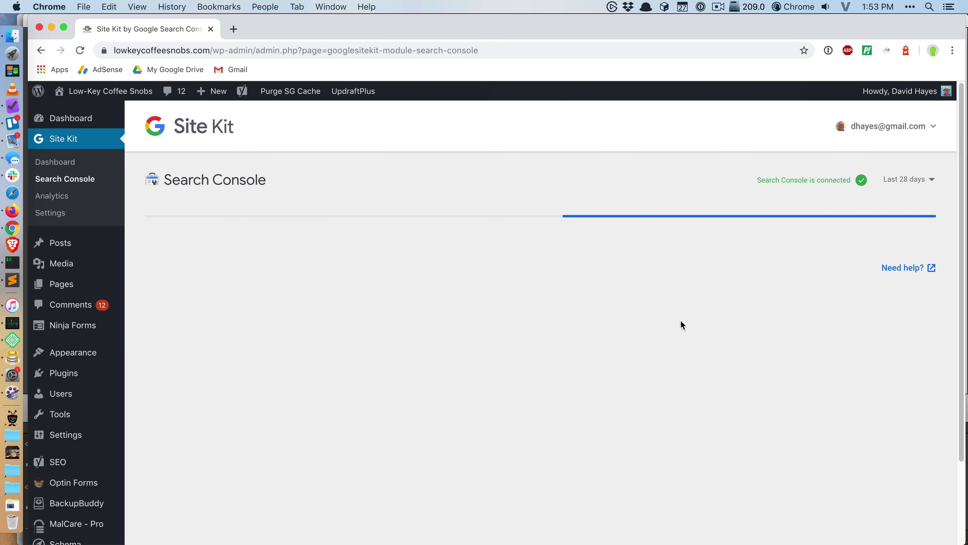
pyautogui.scroll(-5, 416, 328)
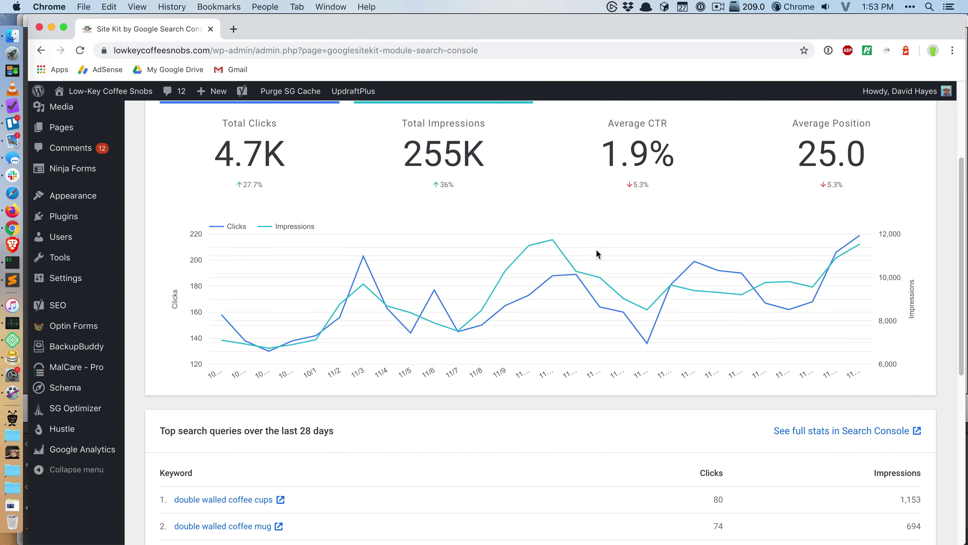
pyautogui.moveTo(857, 242)
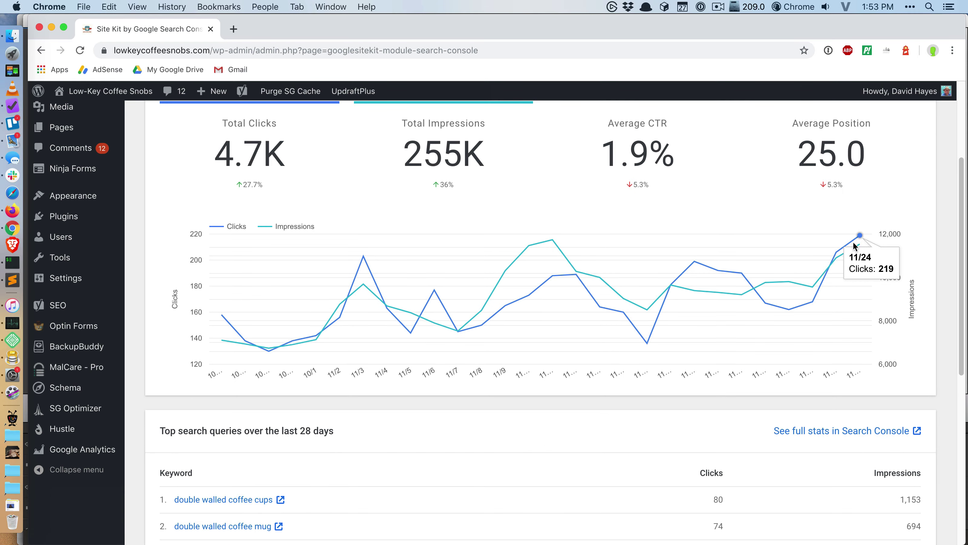
pyautogui.scroll(-10, 164, 378)
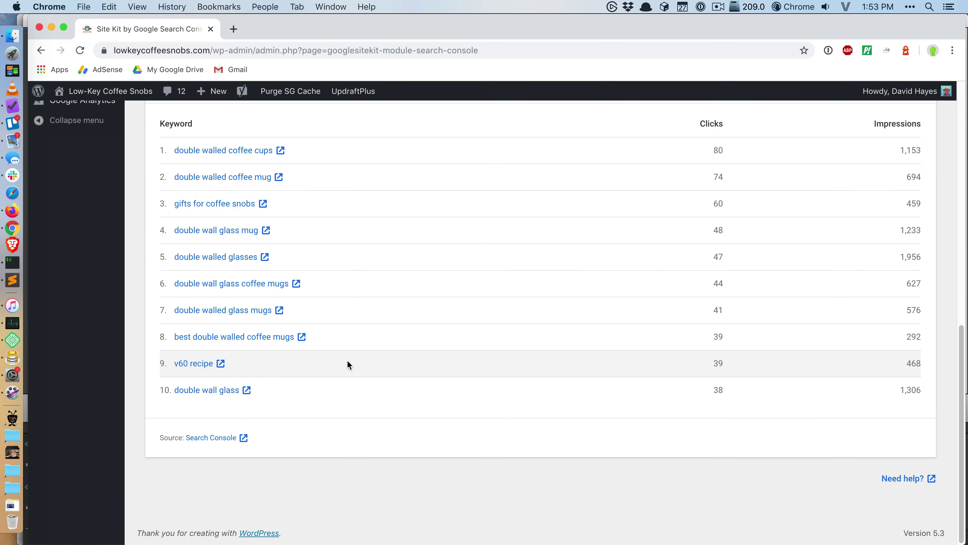
pyautogui.scroll(15, 340, 357)
# Step: View the Analytics audience overview and inspect Site Kit's settings for connected services, additional services and administration
pyautogui.click(52, 196)
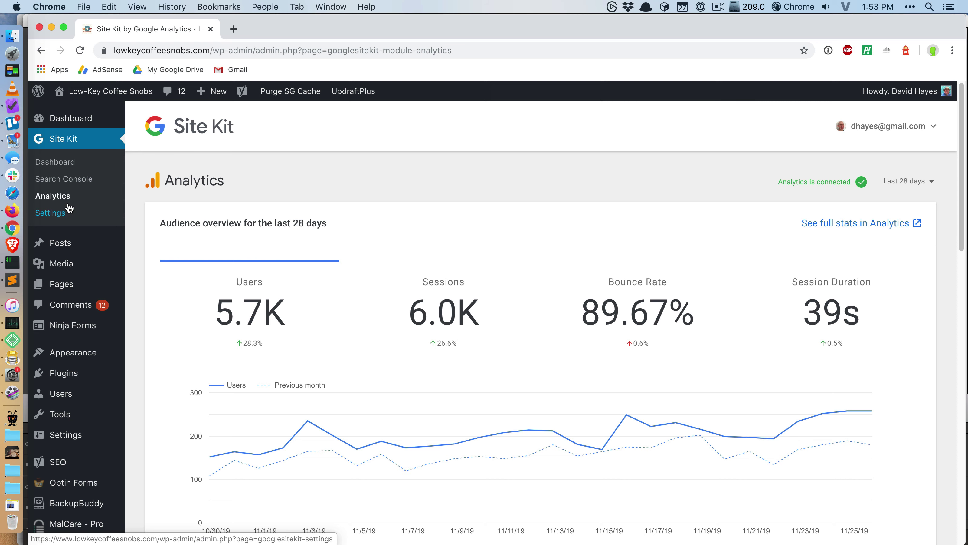
pyautogui.click(65, 212)
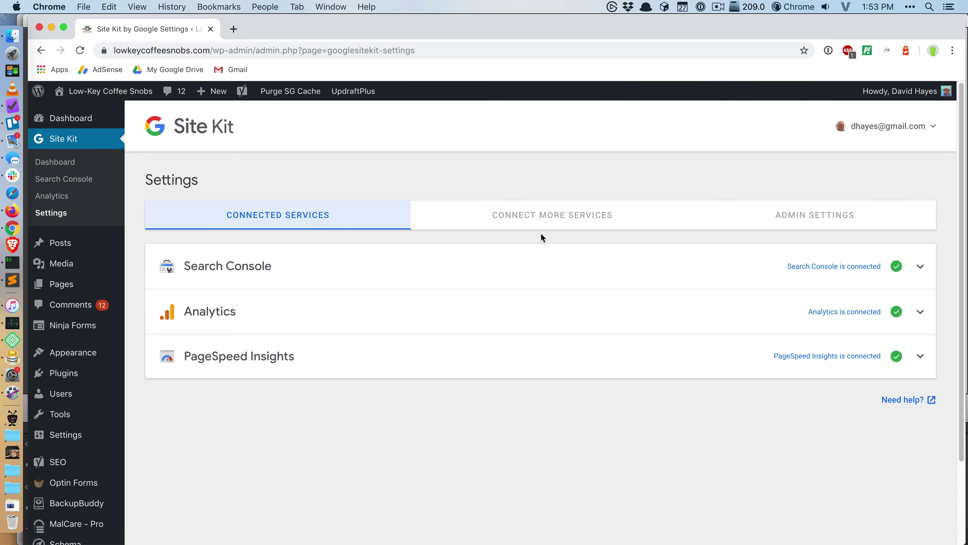
pyautogui.click(563, 219)
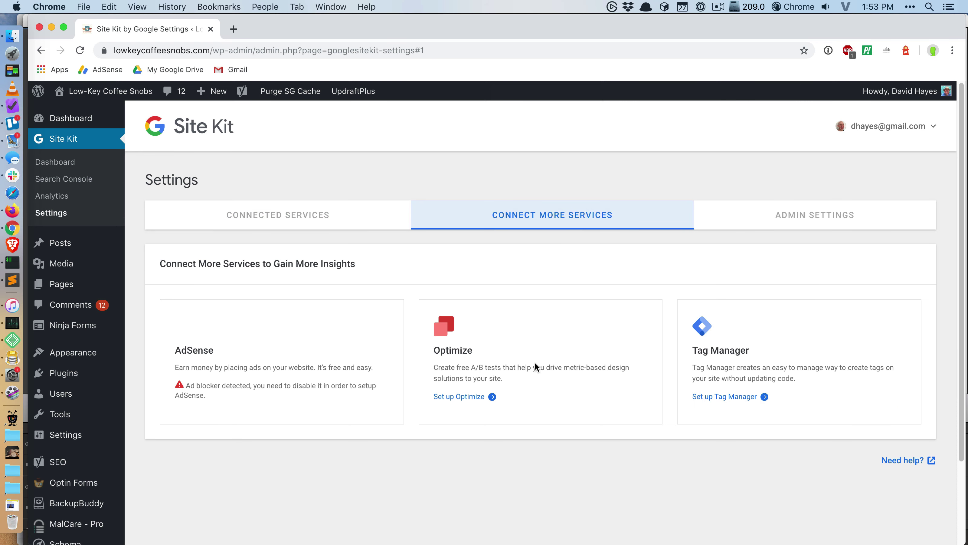
pyautogui.click(822, 214)
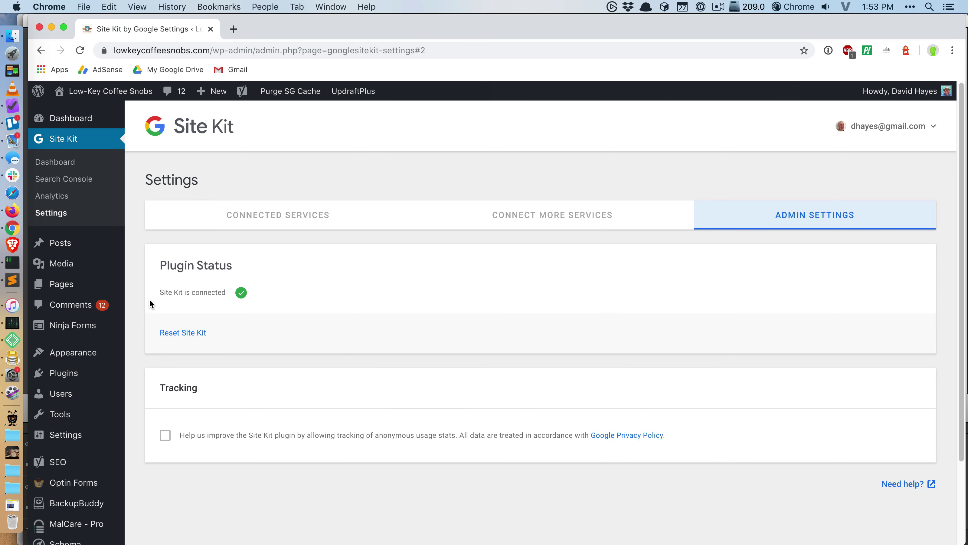